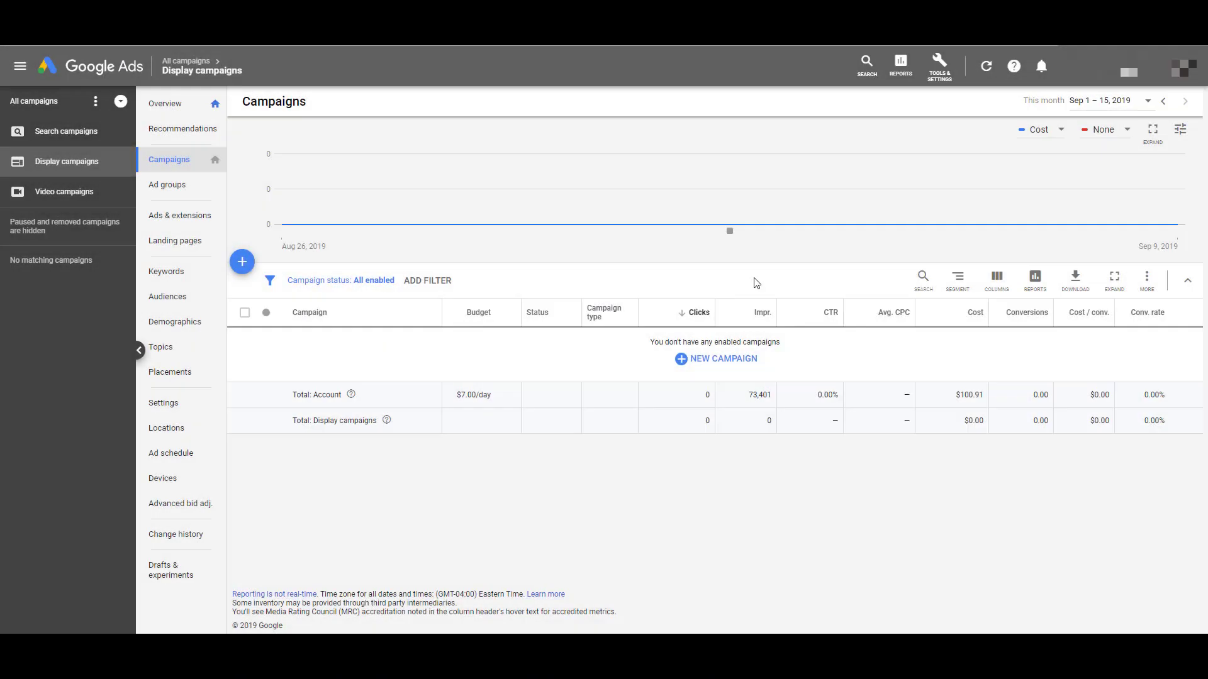
Start a new campaign, picking the Website traffic goal and the Display campaign type
left_click(242, 261)
left_click(288, 318)
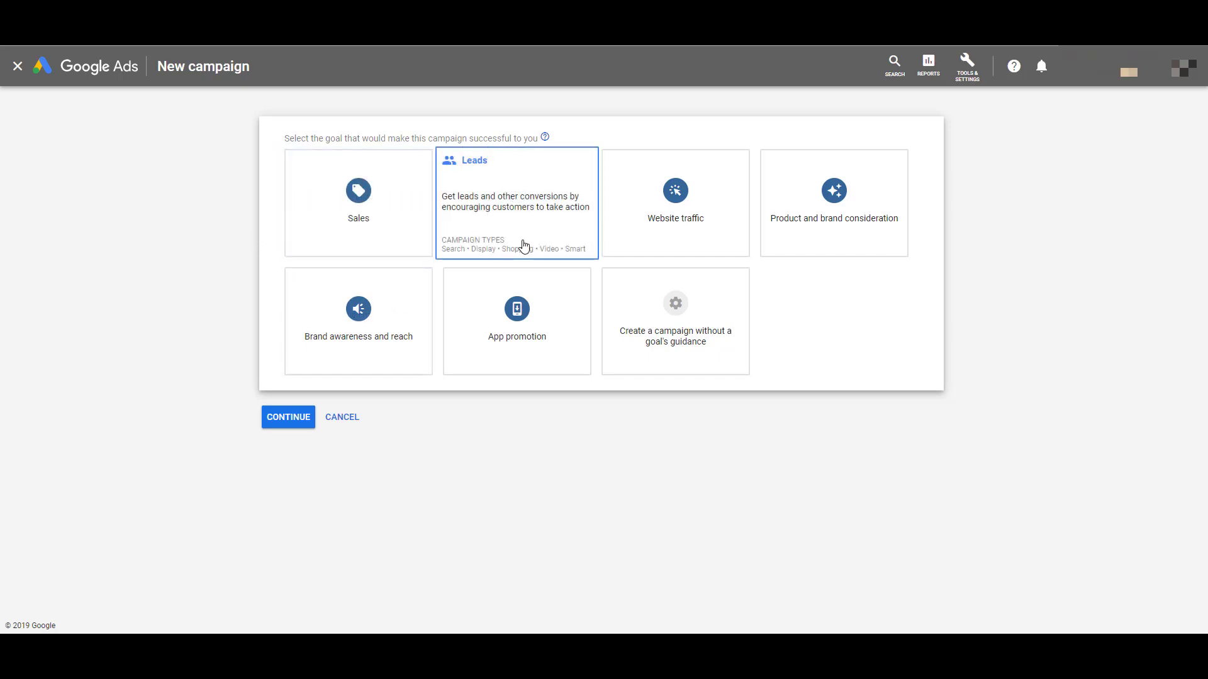
left_click(725, 228)
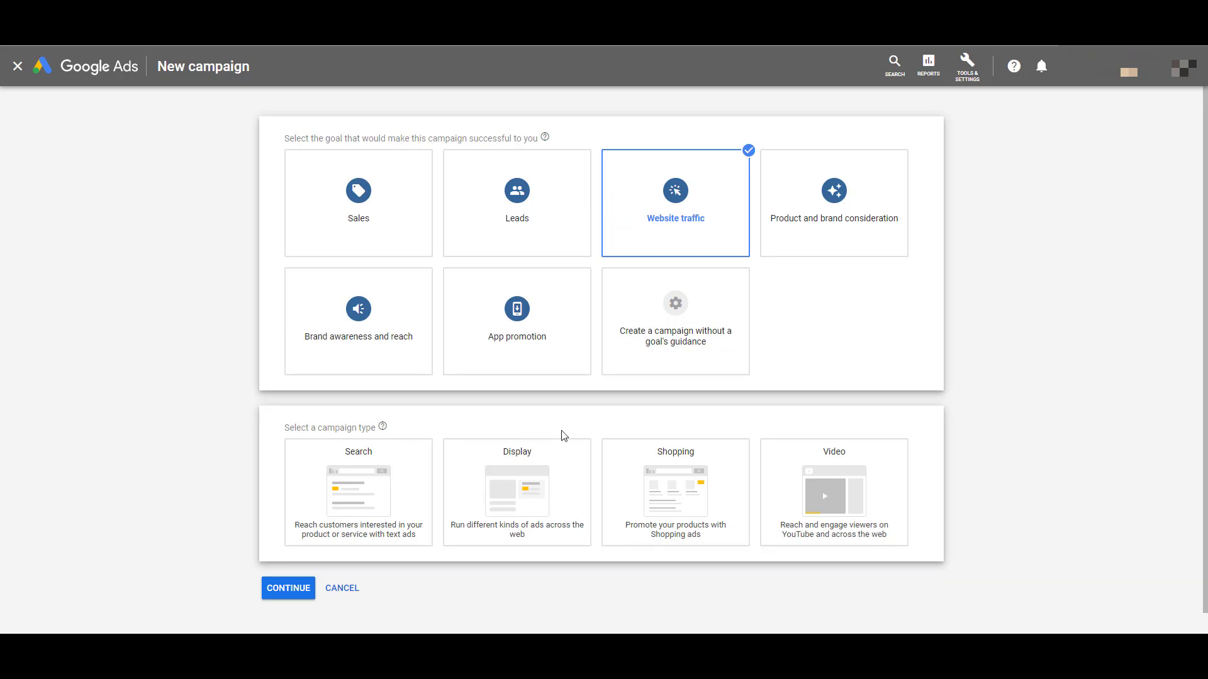
left_click(560, 472)
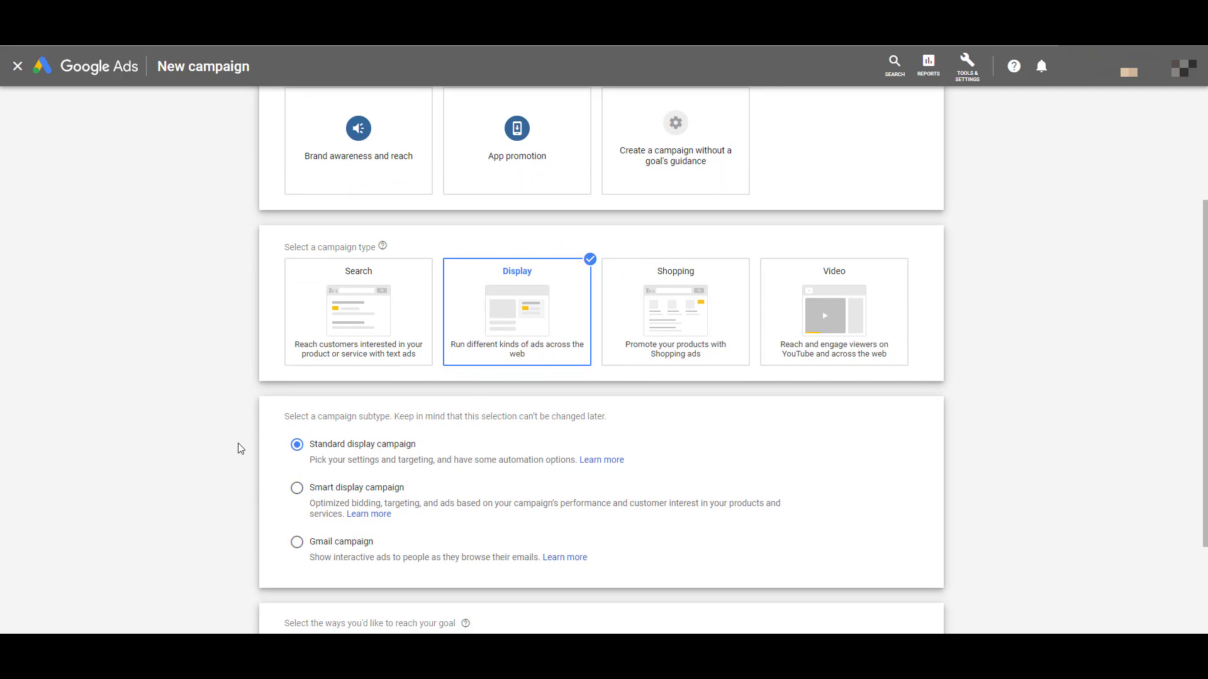
Choose Smart display campaign with example.com as the business website, then continue to settings
left_click(297, 493)
scroll(228, 496, "down", 3)
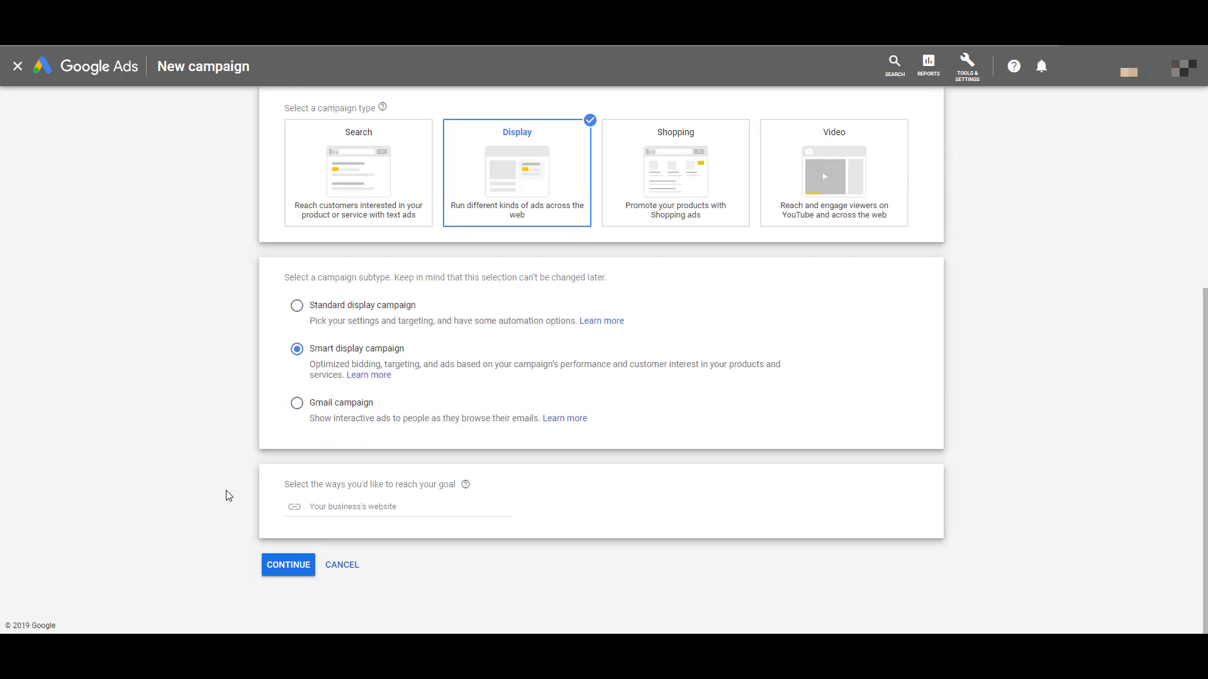
left_click(348, 506)
type("e")
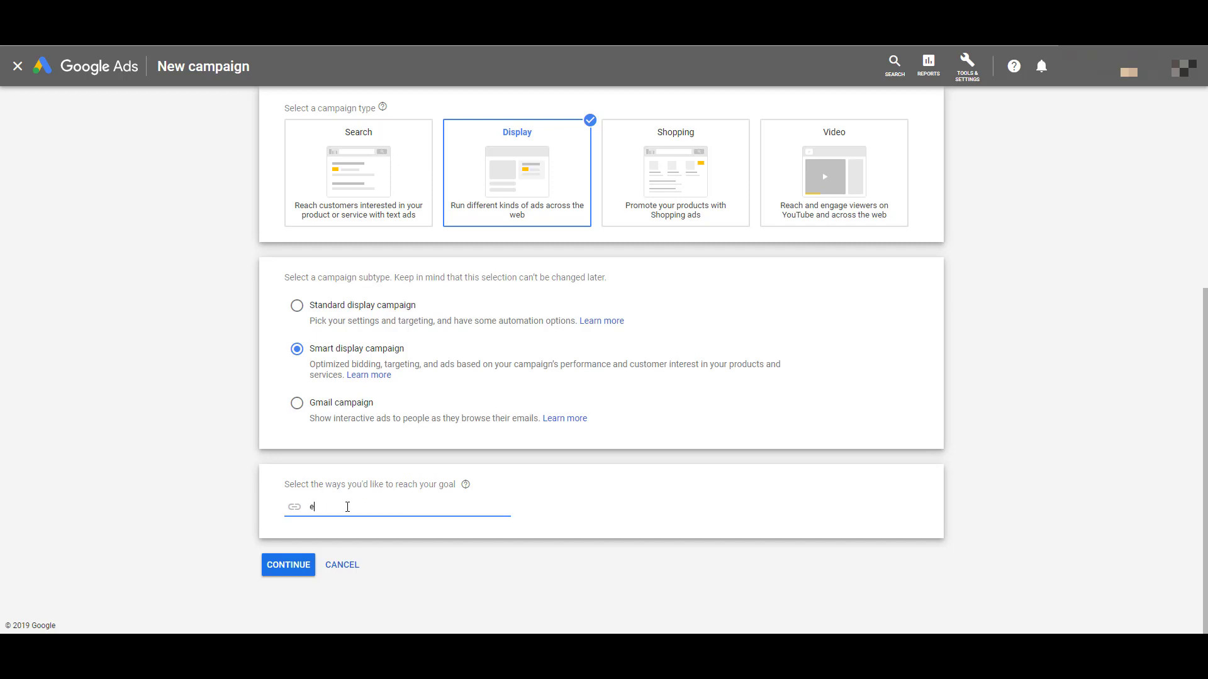
type("xample.com")
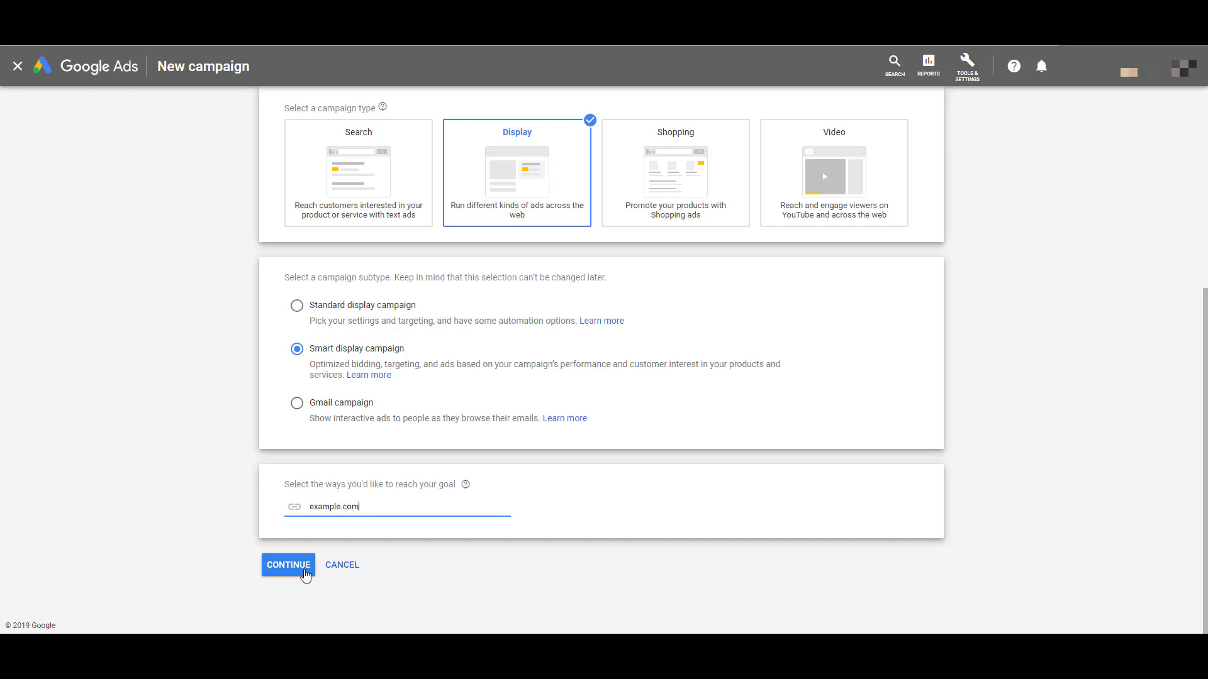
left_click(305, 576)
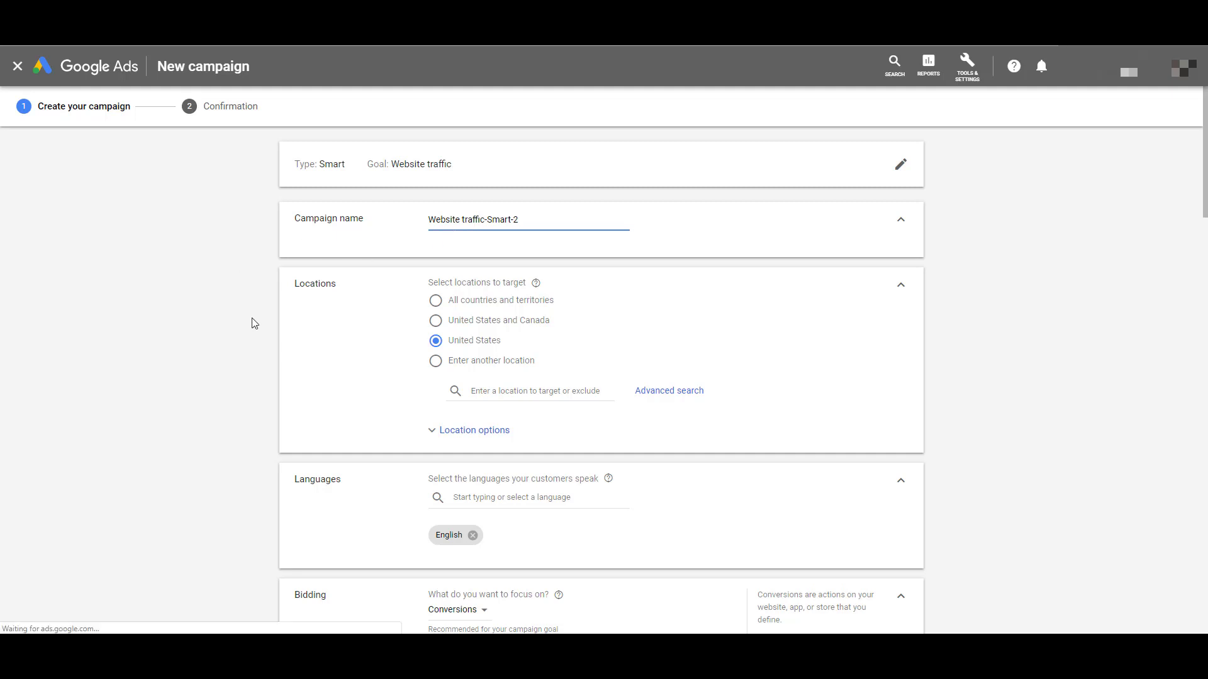
scroll(254, 324, "down", 4)
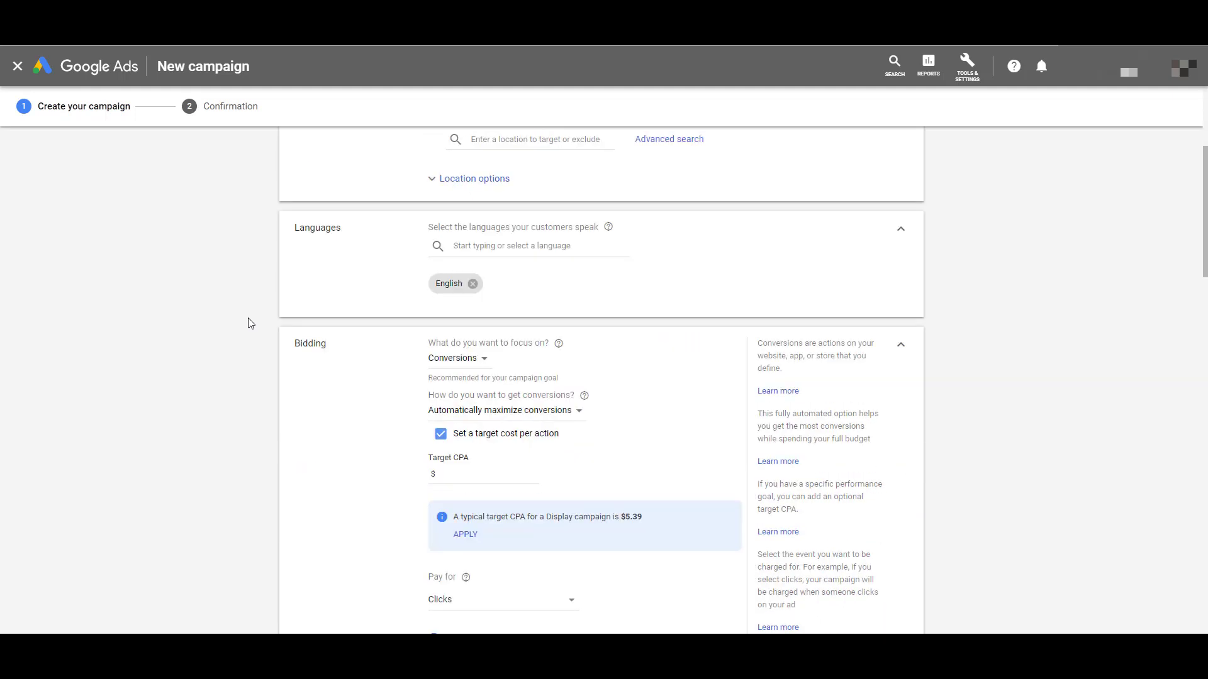
scroll(251, 323, "down", 2)
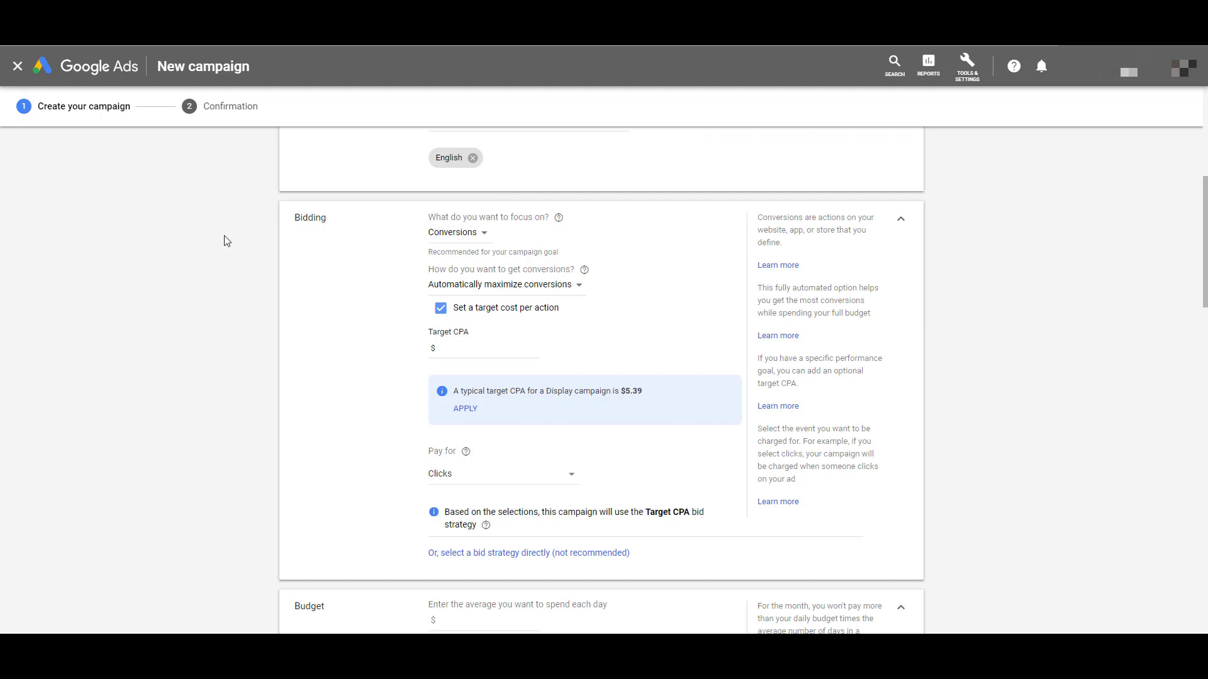
left_click(484, 233)
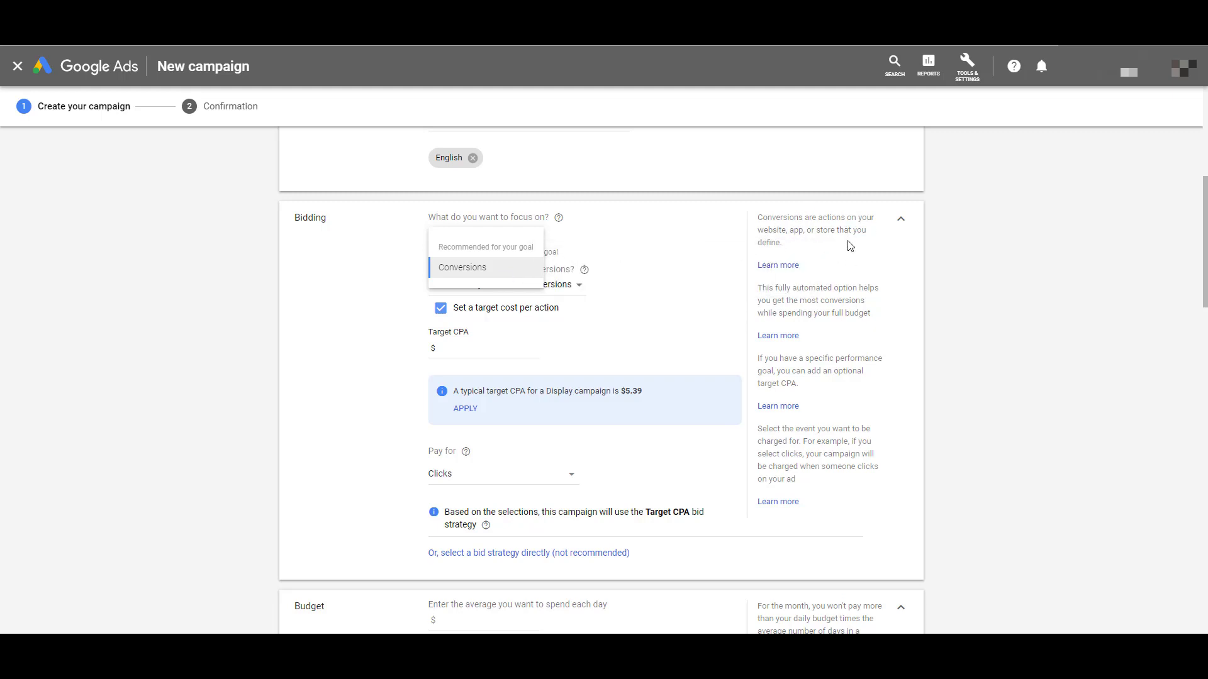
left_click(338, 263)
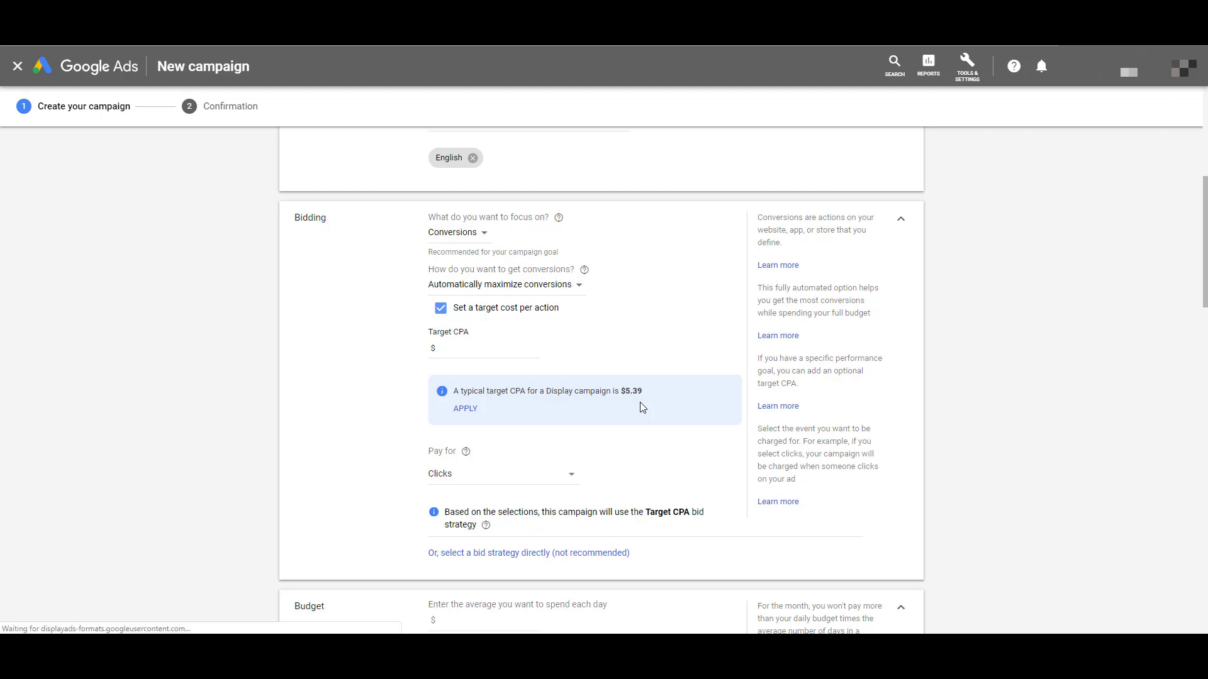
Set a $10.00 target CPA and confirm the campaign pays for clicks
left_click(478, 348)
type("10")
left_click(356, 447)
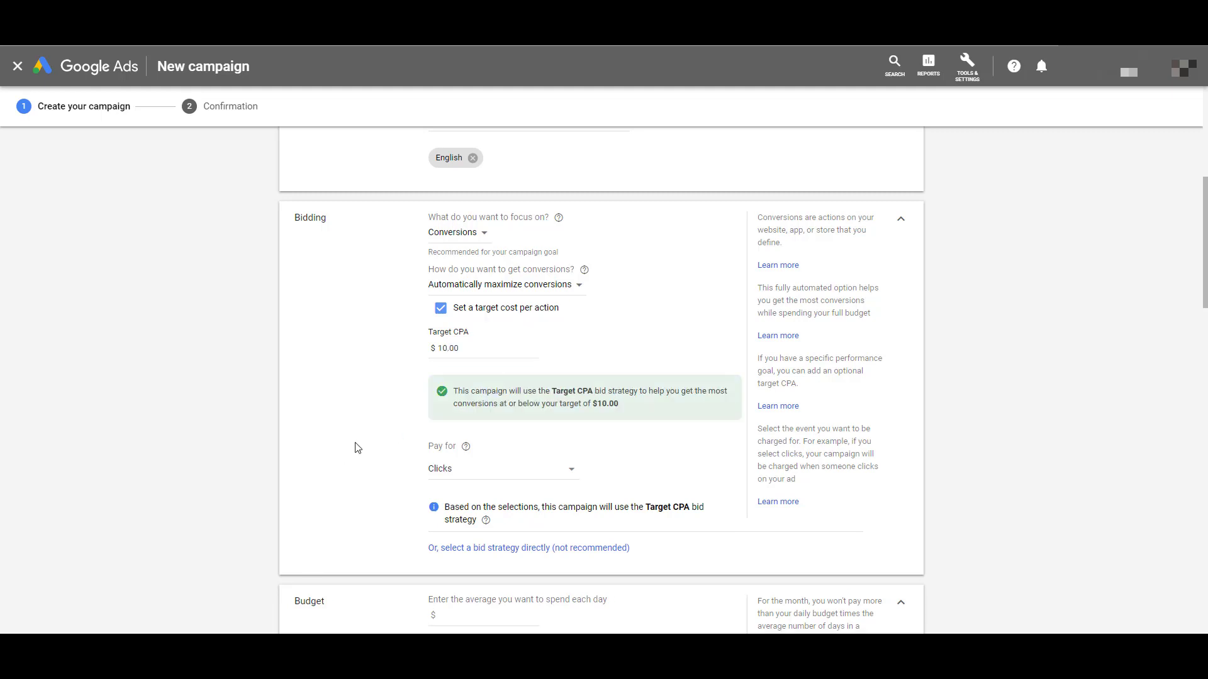
left_click(503, 469)
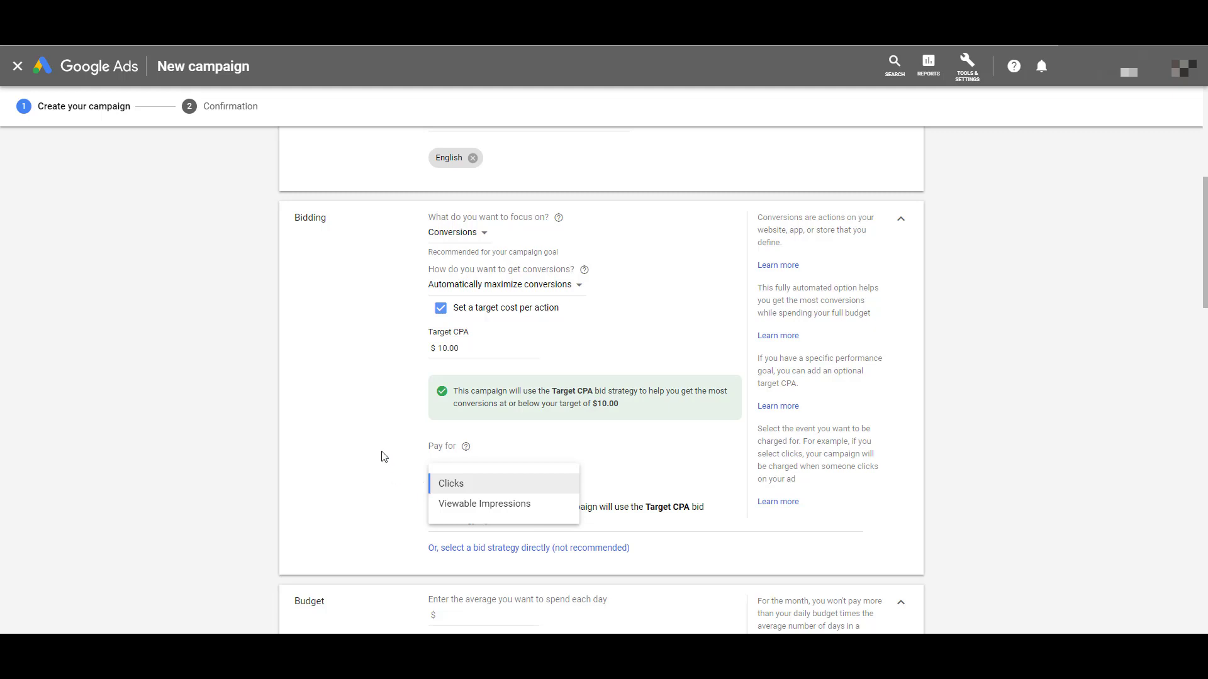
scroll(216, 312, "down", 5)
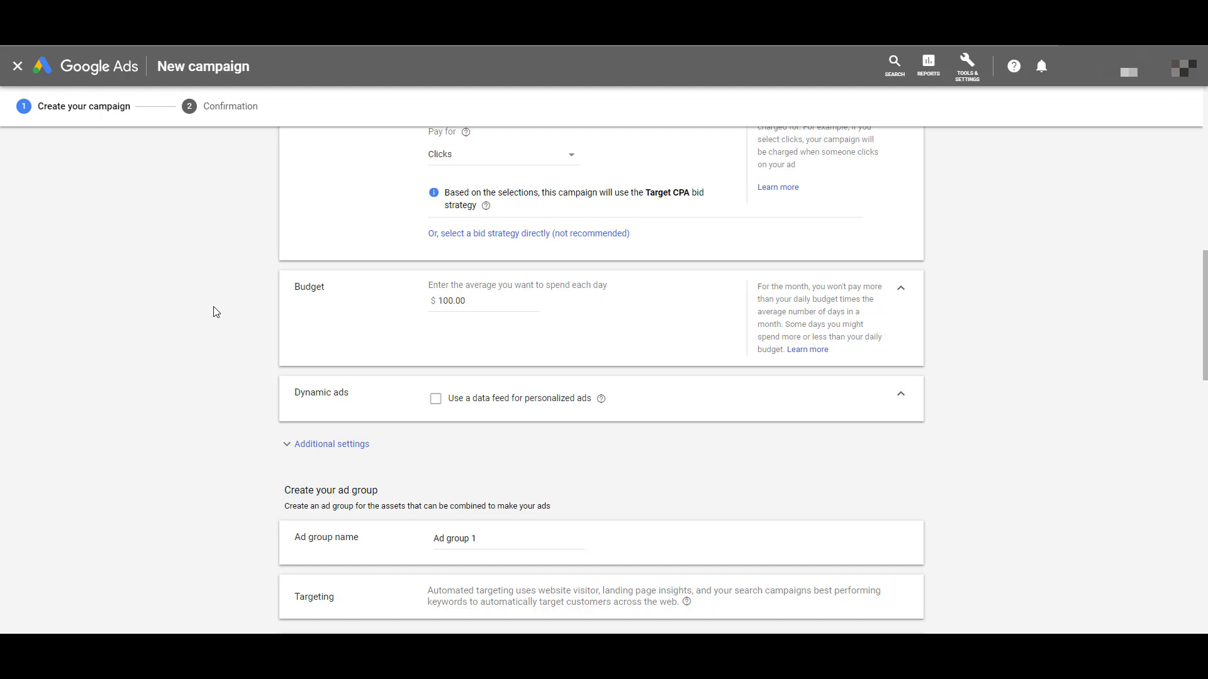
scroll(216, 312, "down", 5)
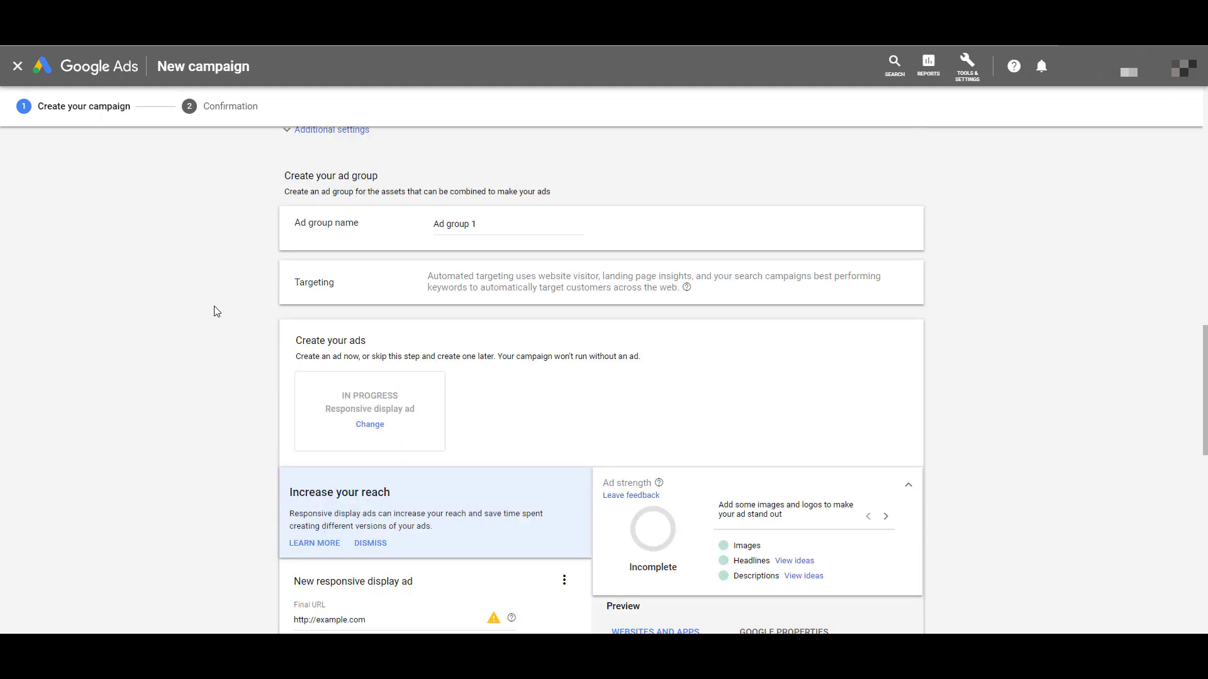
scroll(216, 312, "down", 1)
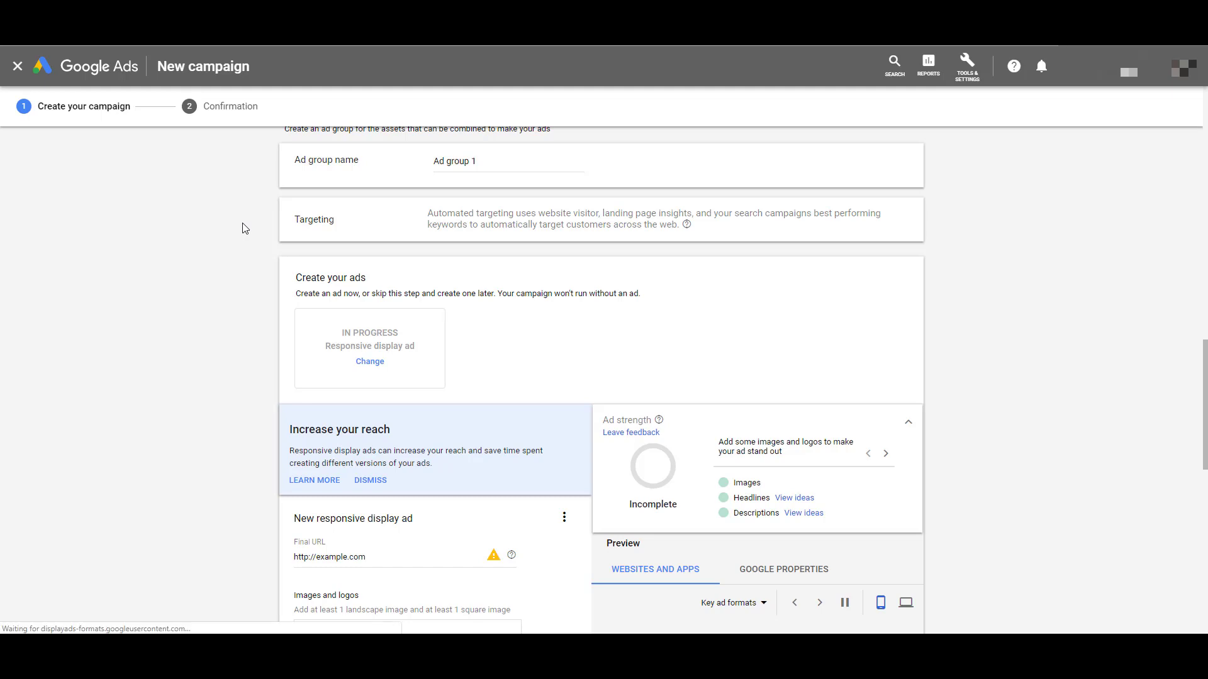
scroll(233, 267, "down", 2)
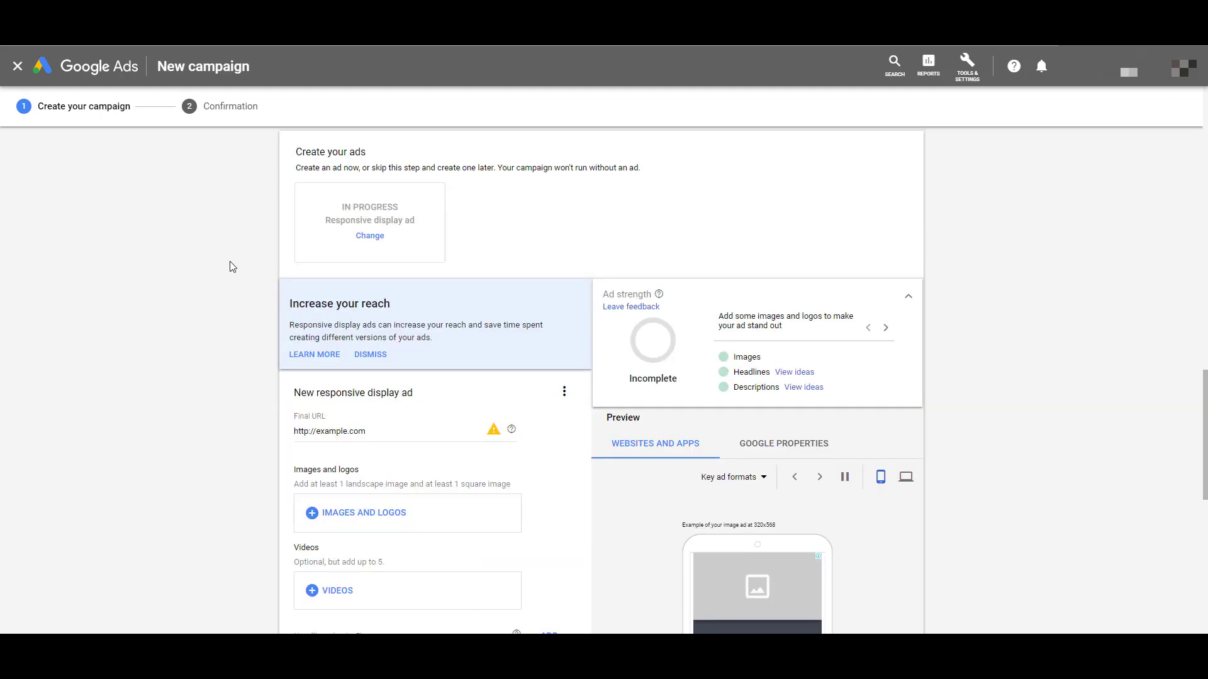
scroll(233, 267, "down", 2)
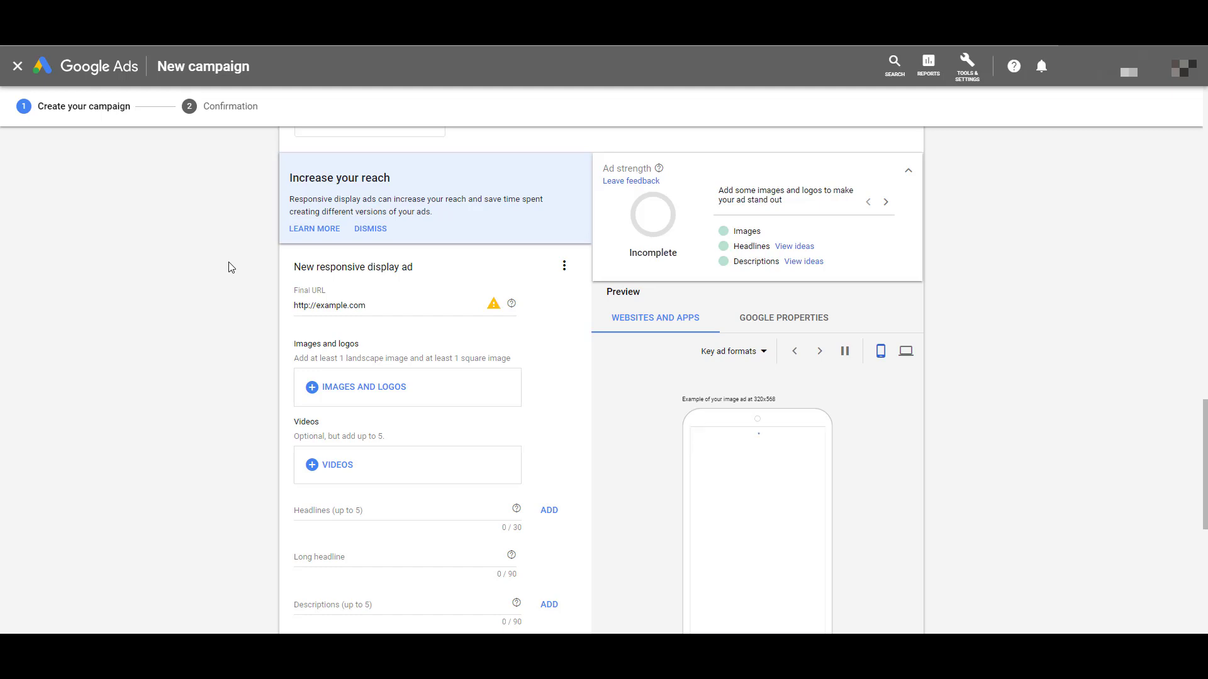
scroll(231, 267, "down", 1)
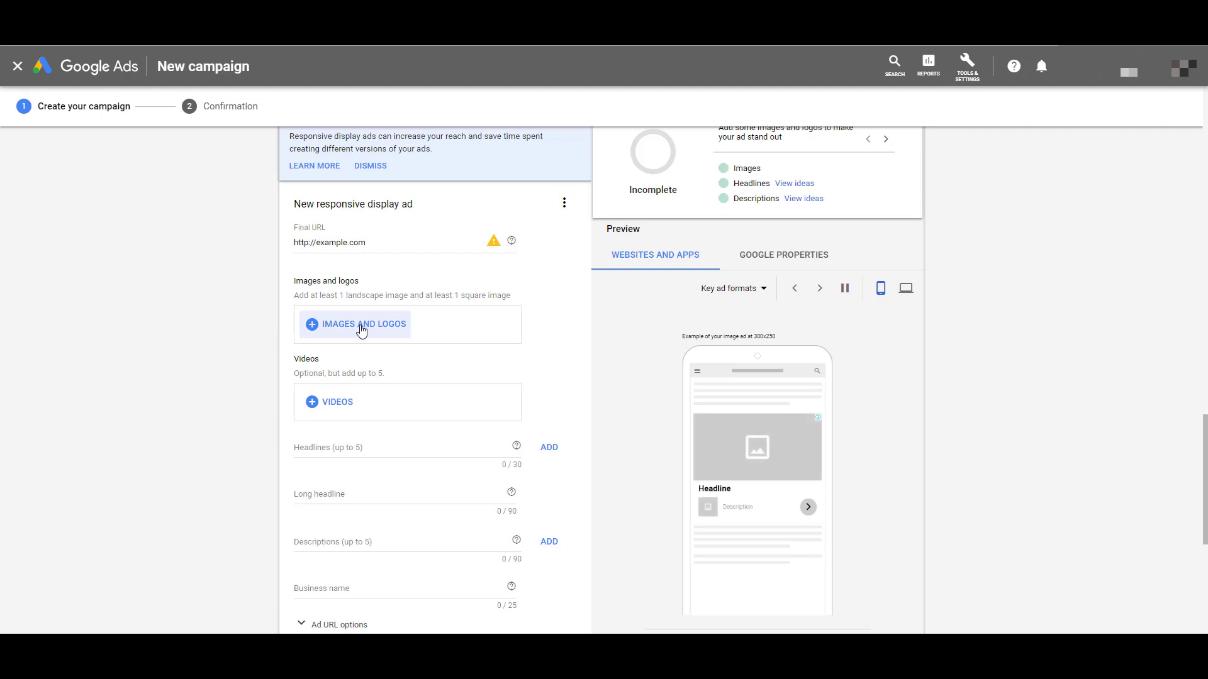
scroll(232, 354, "down", 2)
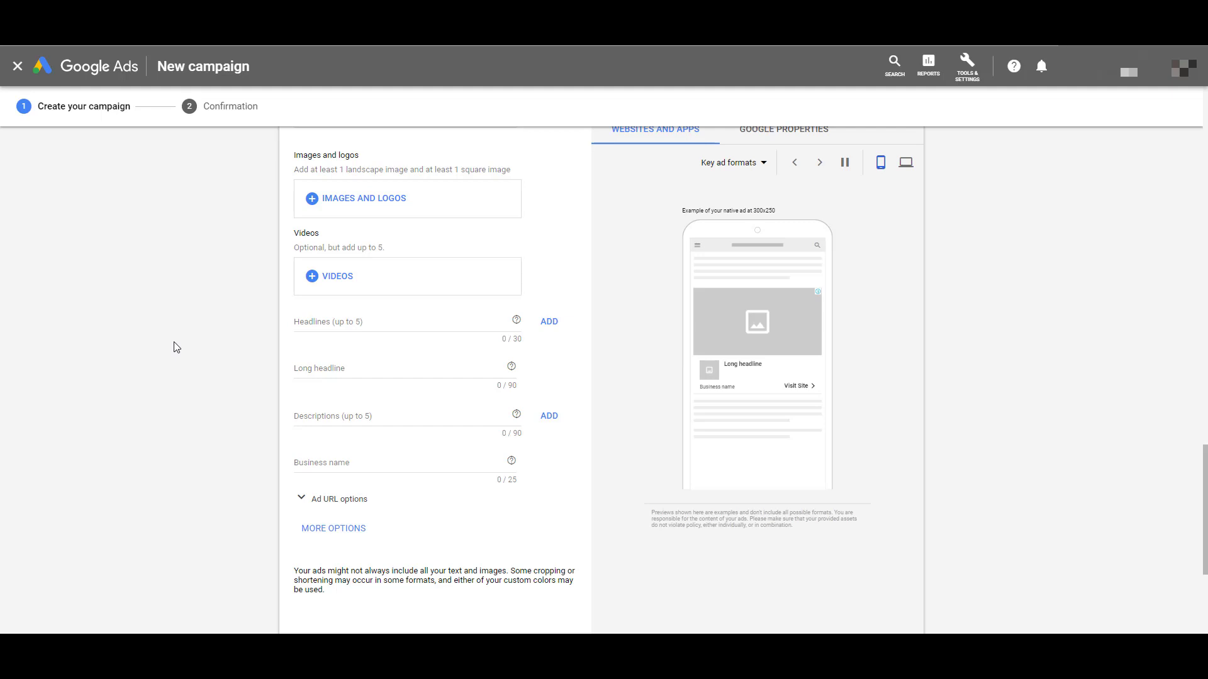
scroll(239, 499, "down", 4)
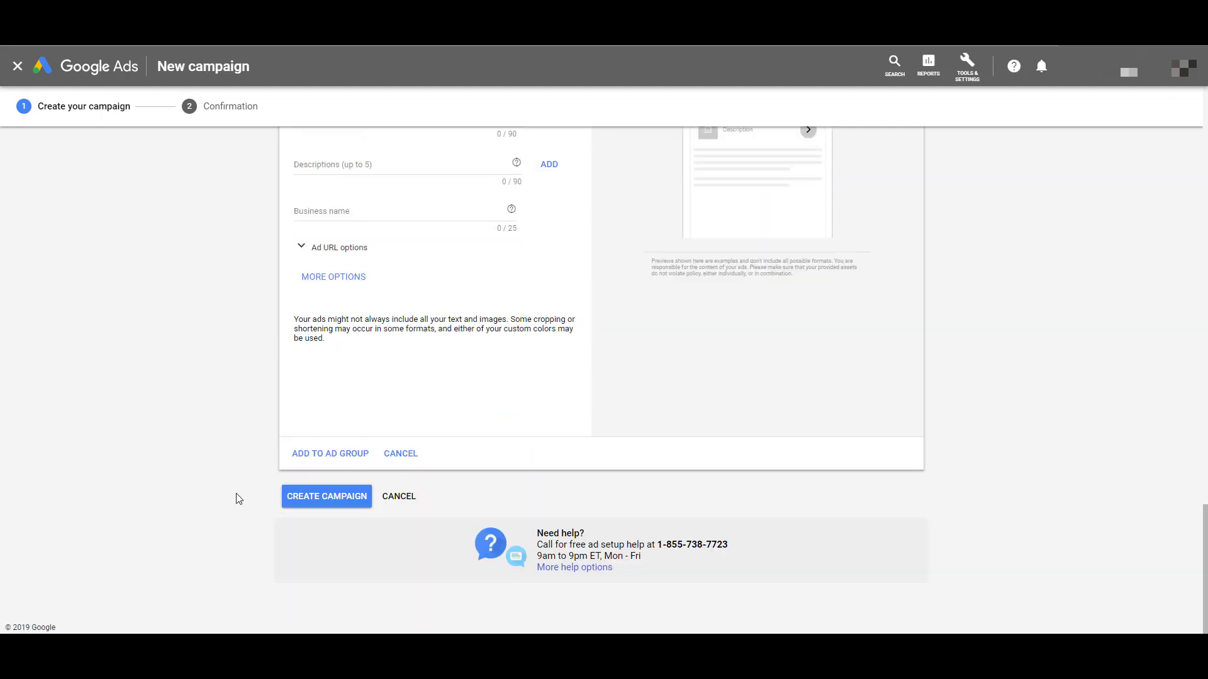
Create the campaign, landing on the paused Smart Display Staging campaign's ad groups
left_click(318, 498)
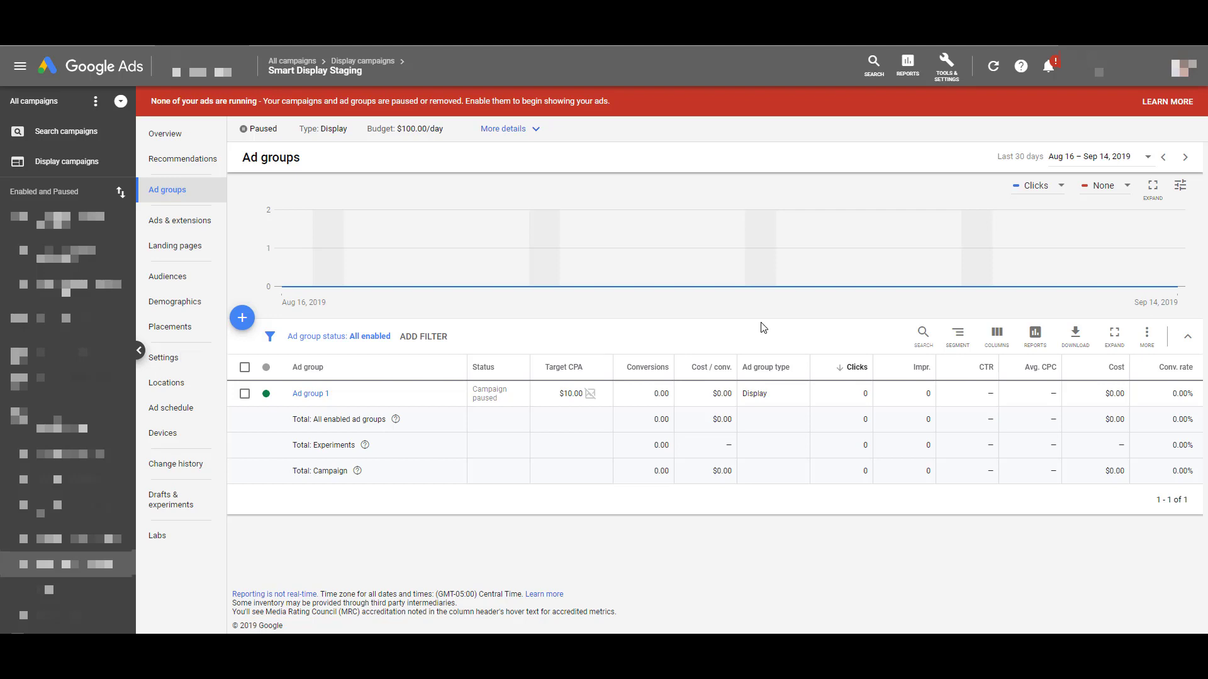
Review the campaign's additional settings, checking Conversions unchanged and expanding Content exclusions
left_click(163, 357)
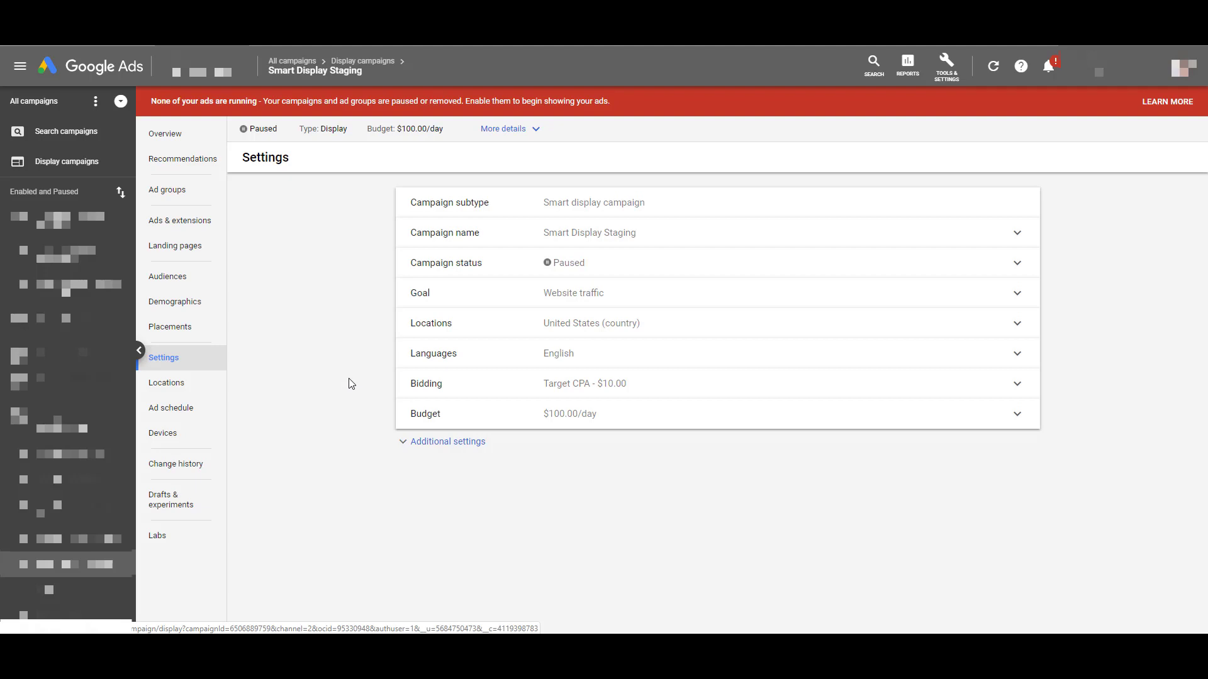
left_click(403, 443)
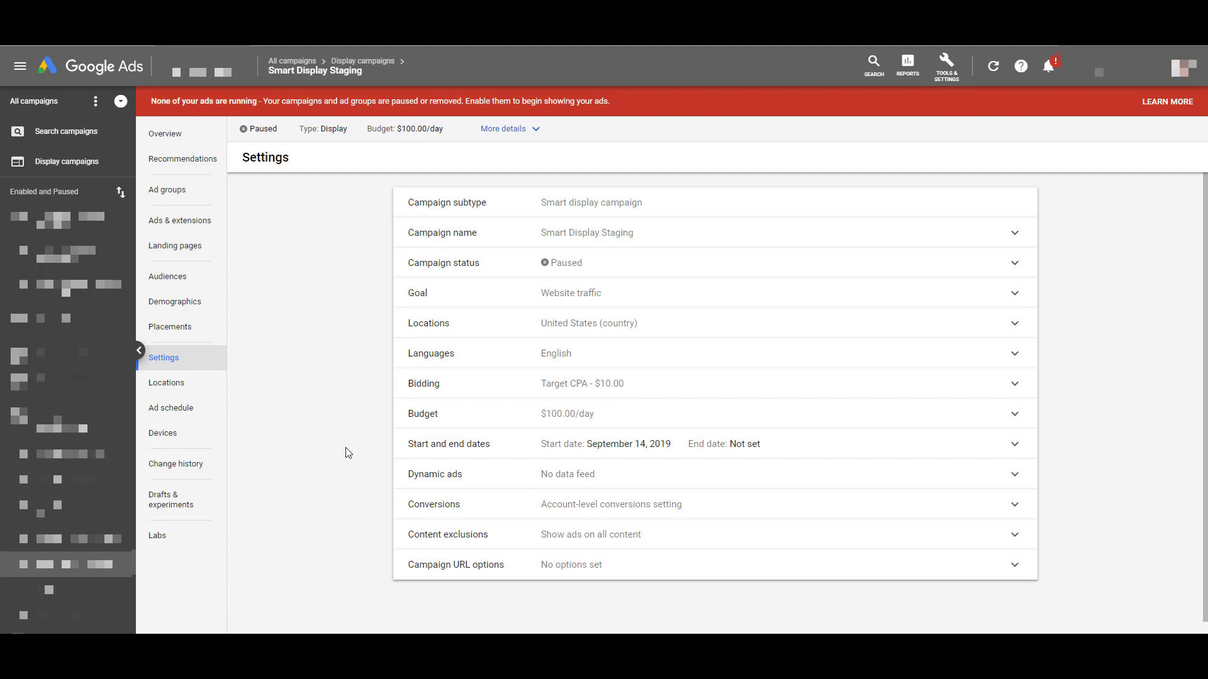
scroll(348, 453, "down", 1)
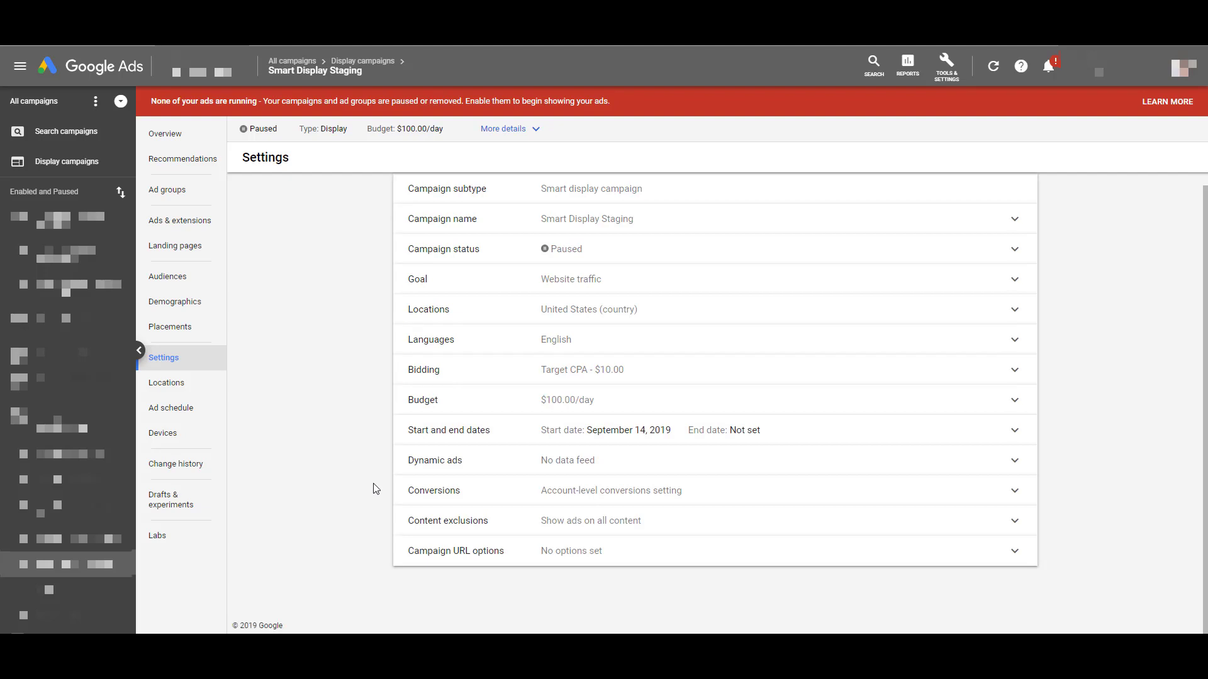
left_click(785, 494)
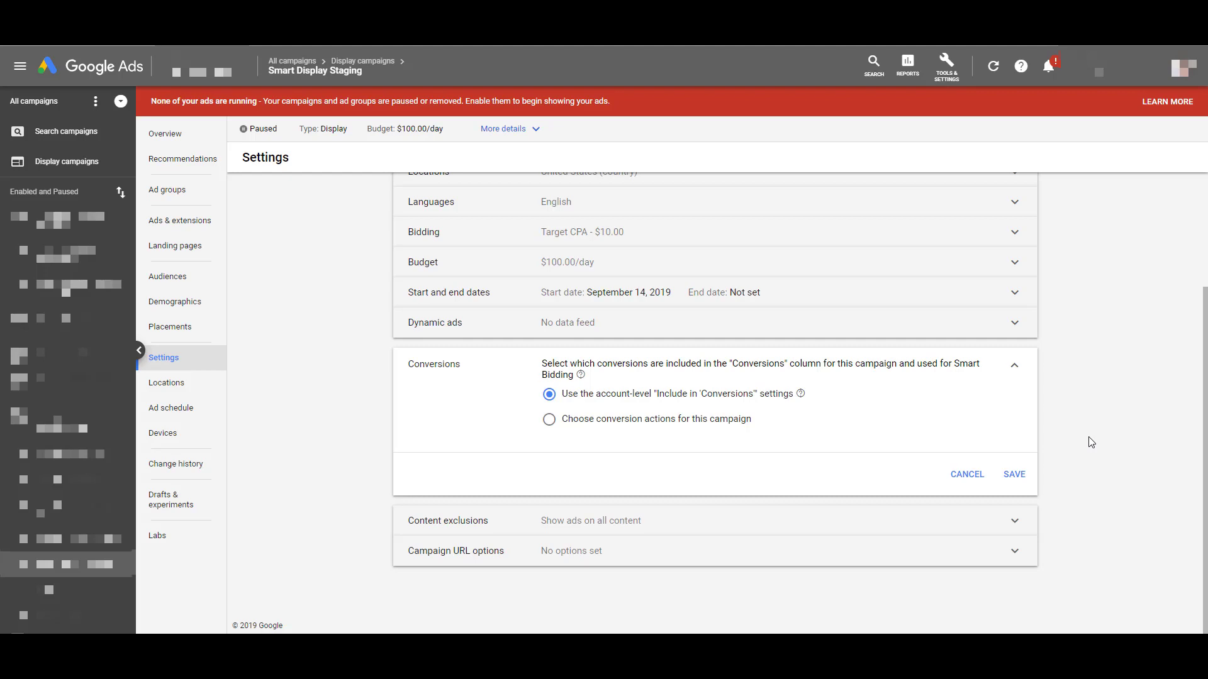
left_click(1091, 442)
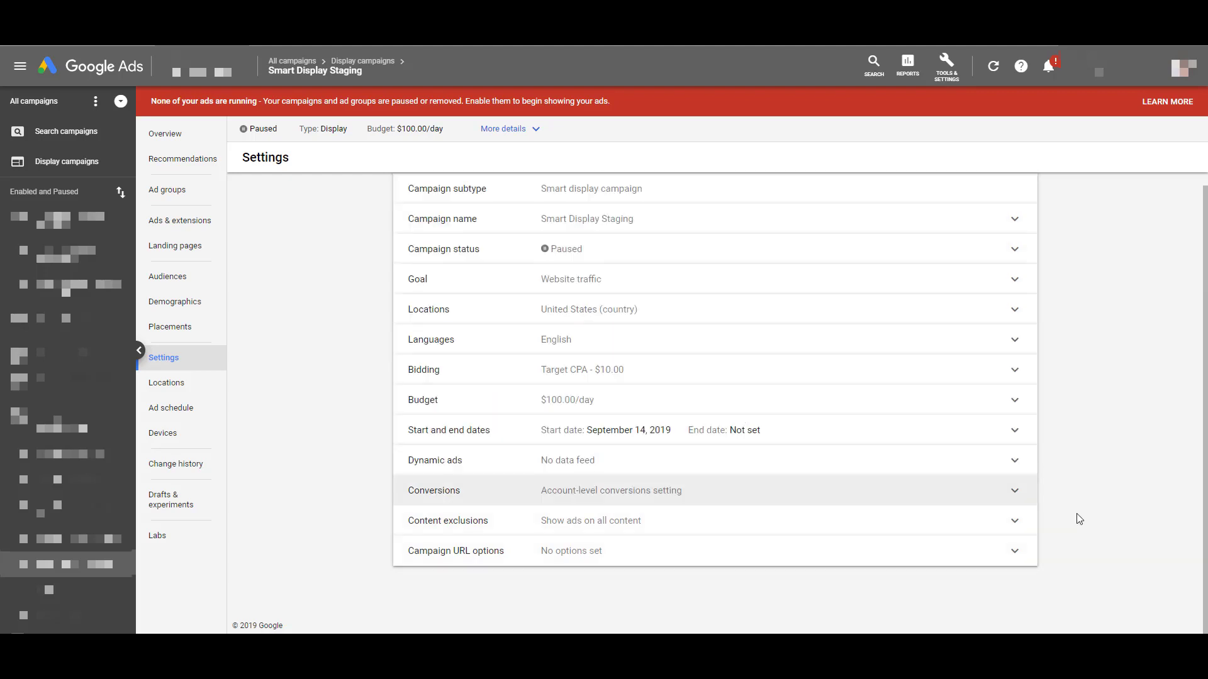
left_click(1015, 522)
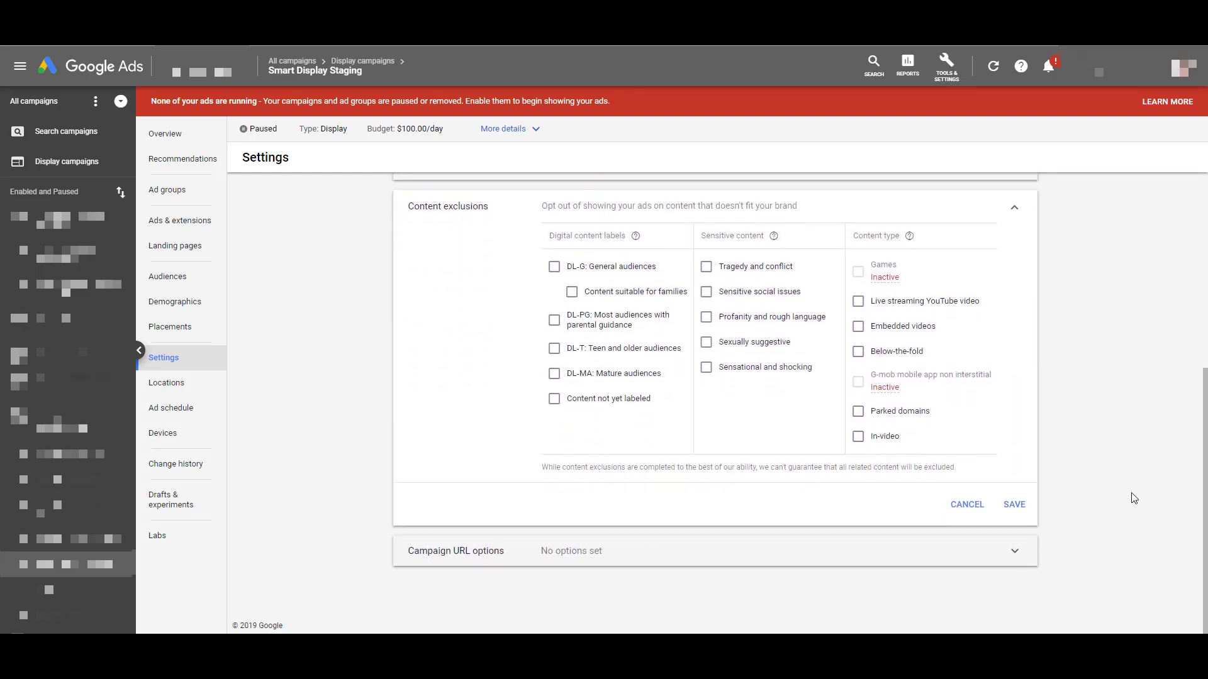